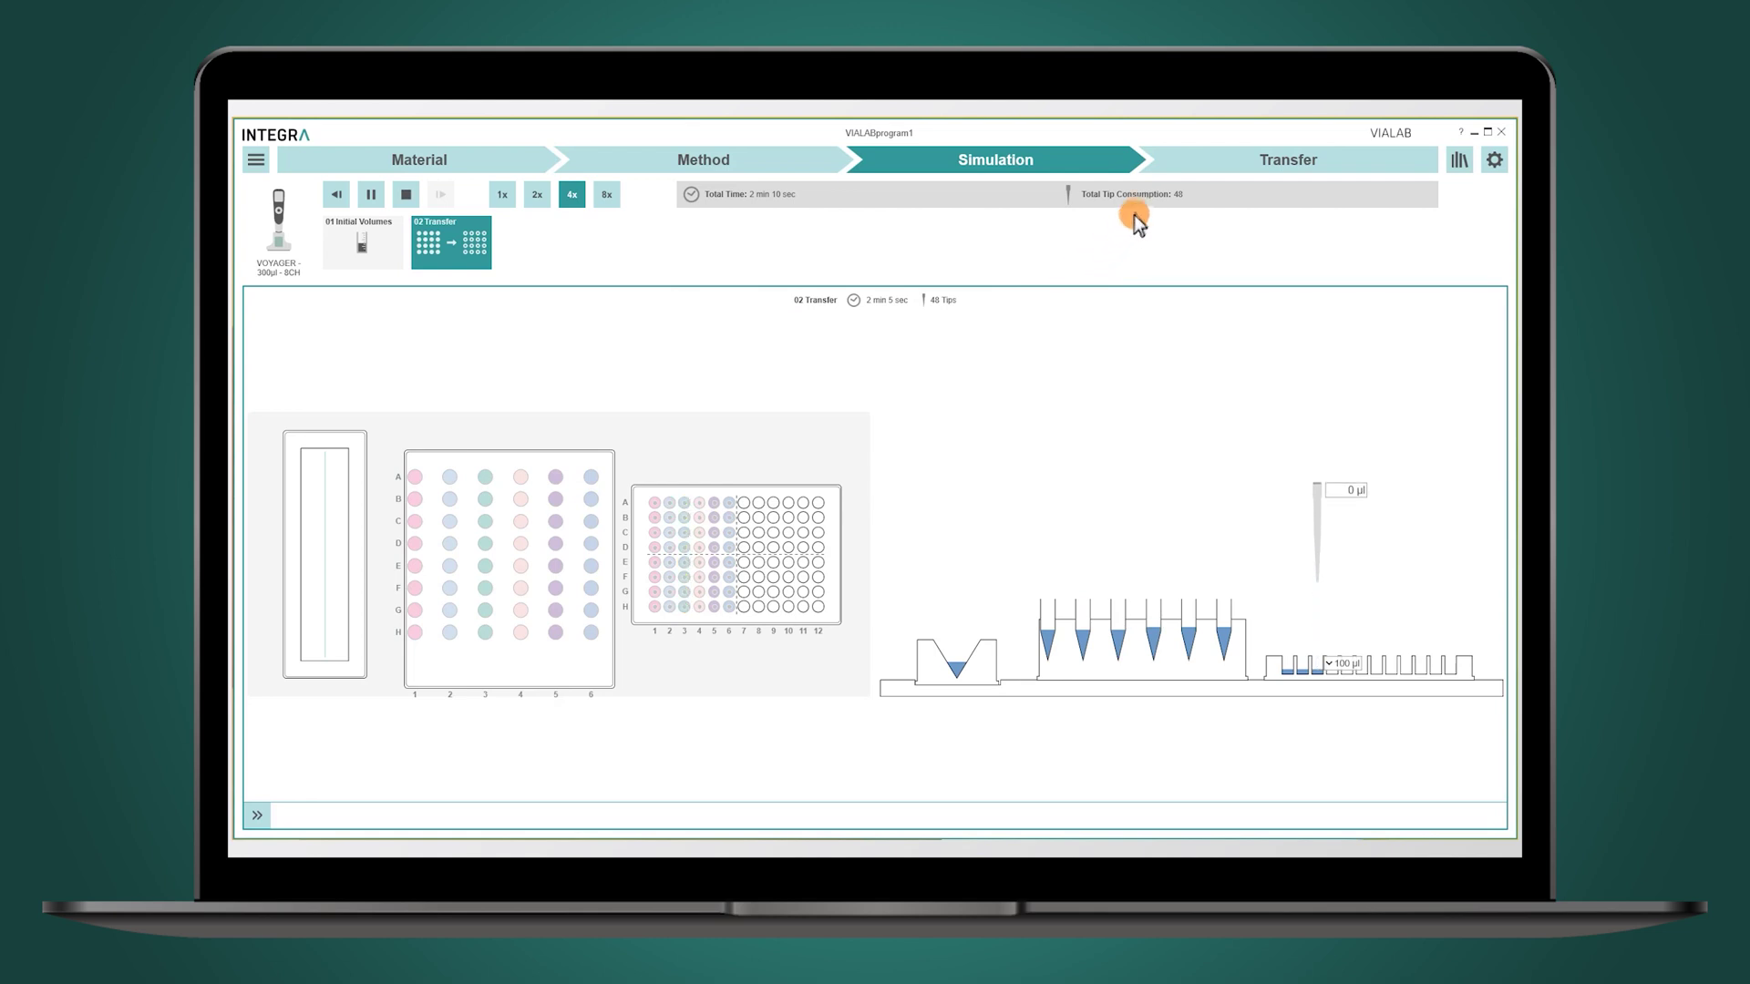
Step: Open VIALAB's Transfer page to show the connected VOYAGER 300 µl pipette and FirstVIALABprog
click(1185, 175)
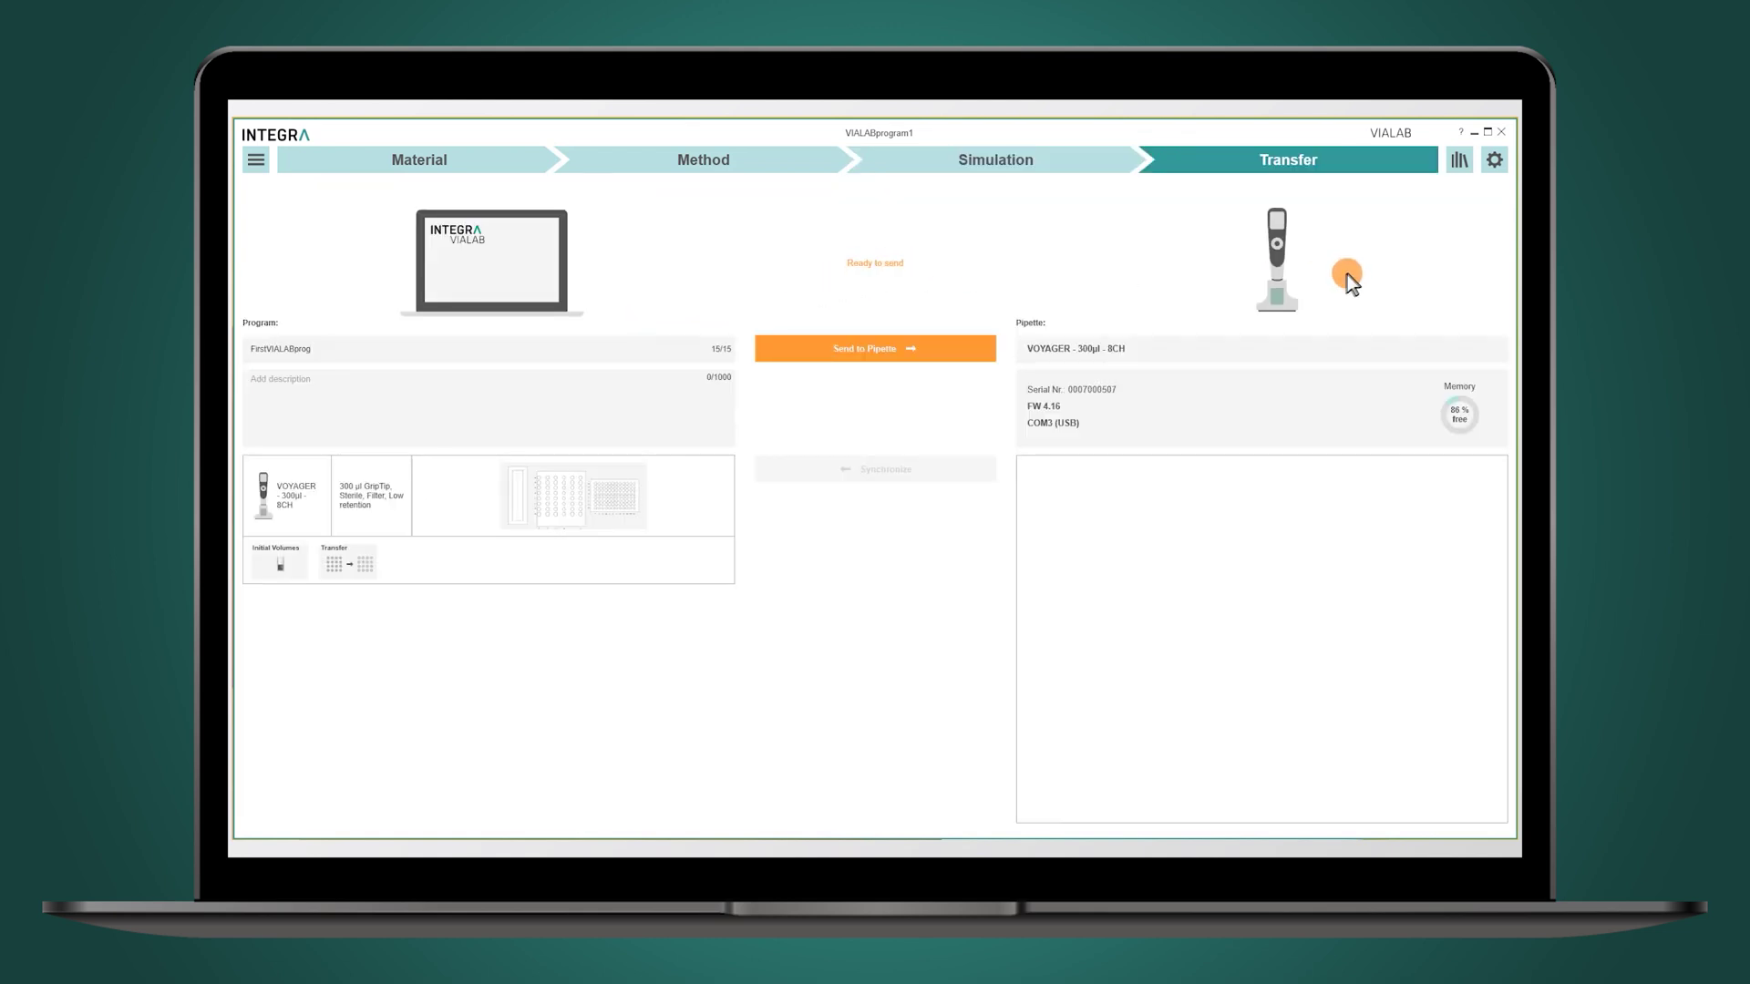